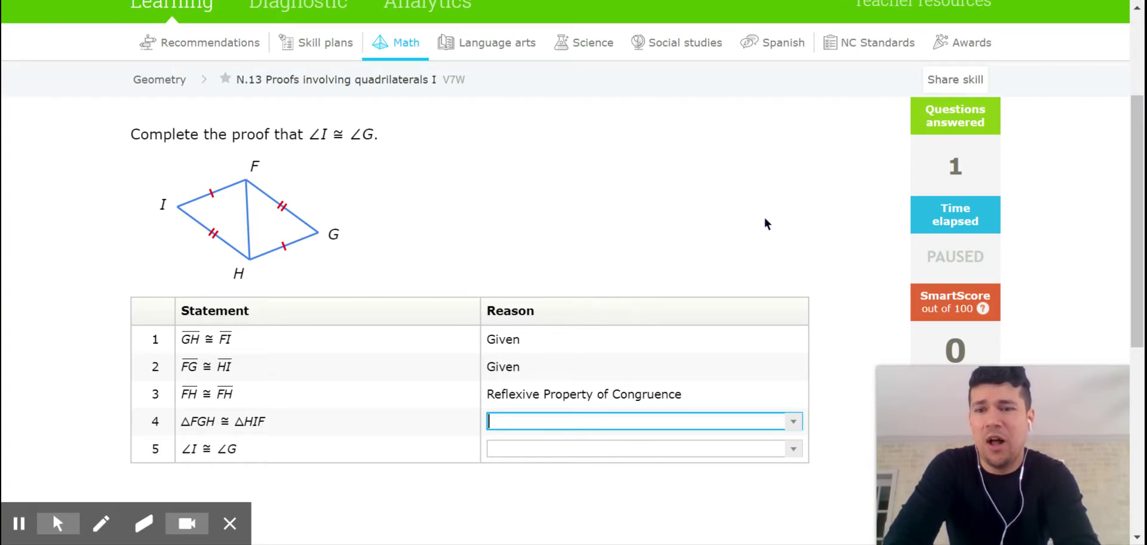
Circle vertices I and G on the diagram with red pen arcs.
click(106, 524)
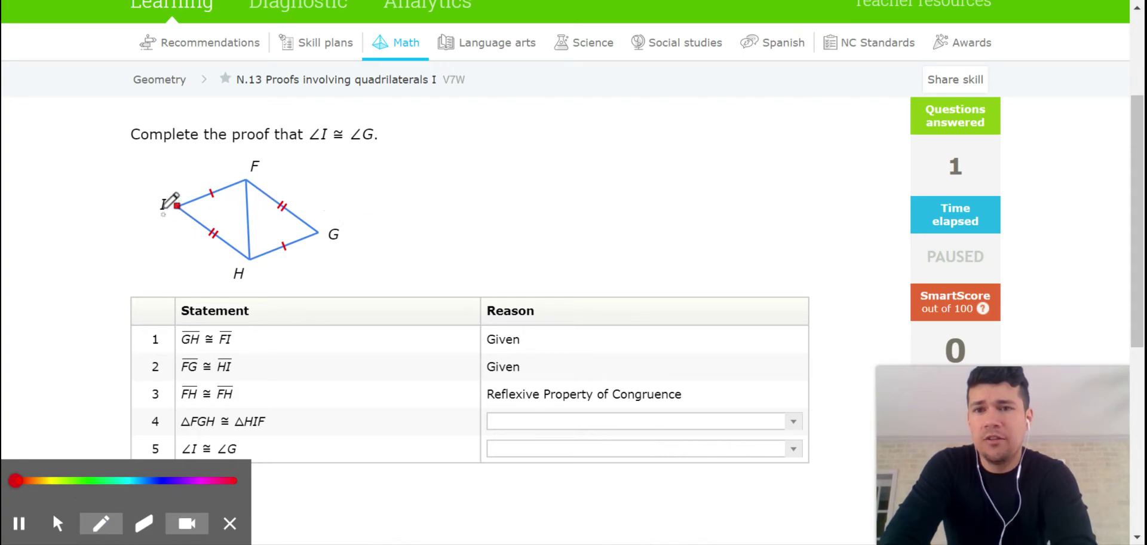
mouse_move(169, 197)
mouse_down()
mouse_move(176, 187)
mouse_move(160, 197)
mouse_move(170, 213)
mouse_up()
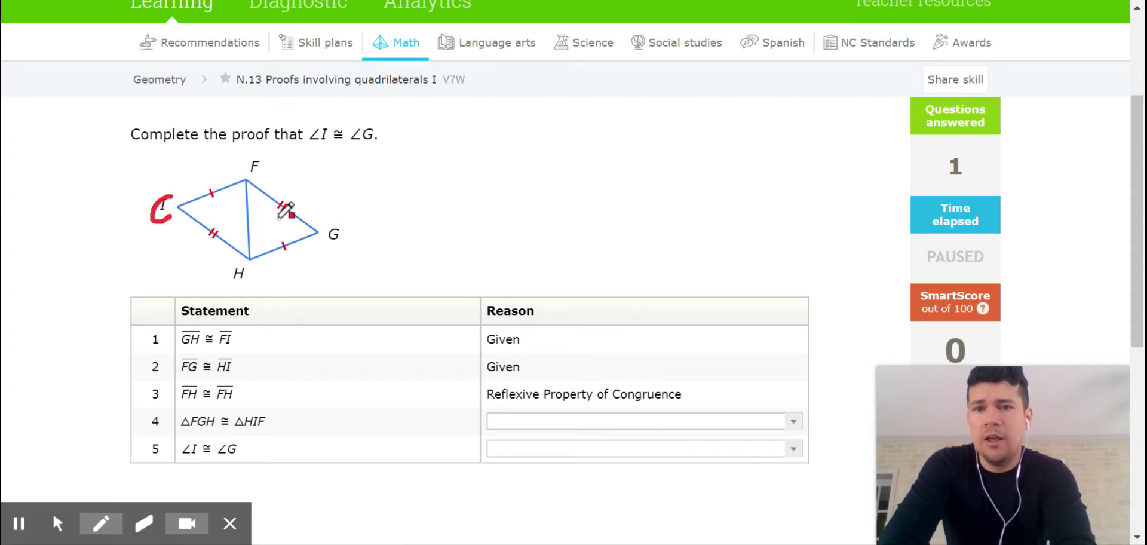
mouse_move(329, 223)
mouse_down()
mouse_move(358, 227)
mouse_move(328, 250)
mouse_up()
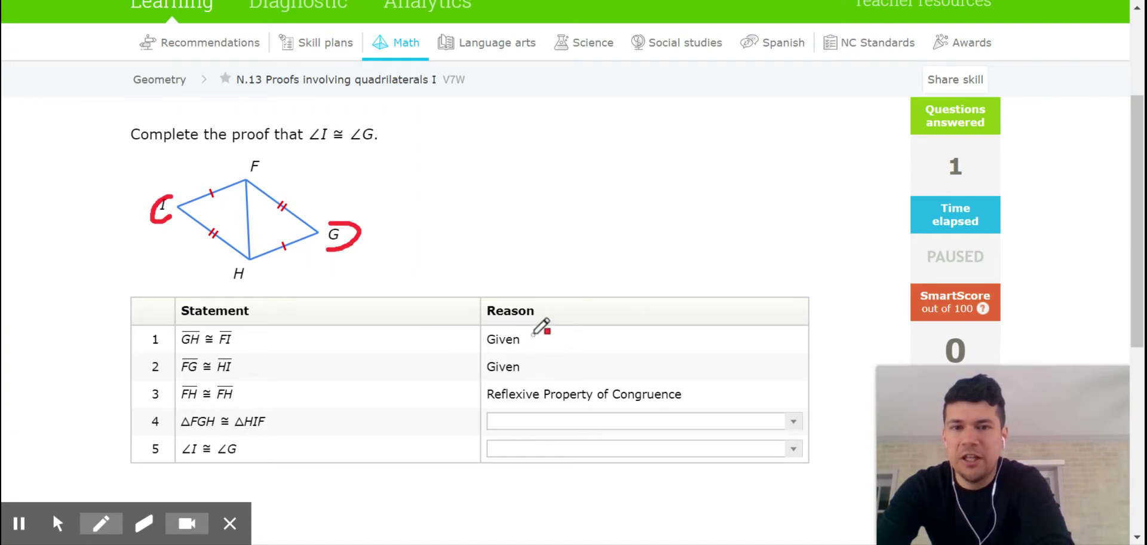
Tick the Given reasons in rows 1 and 2 and draw triple hash marks on FH.
mouse_move(533, 335)
mouse_down()
mouse_move(546, 342)
mouse_move(563, 300)
mouse_up()
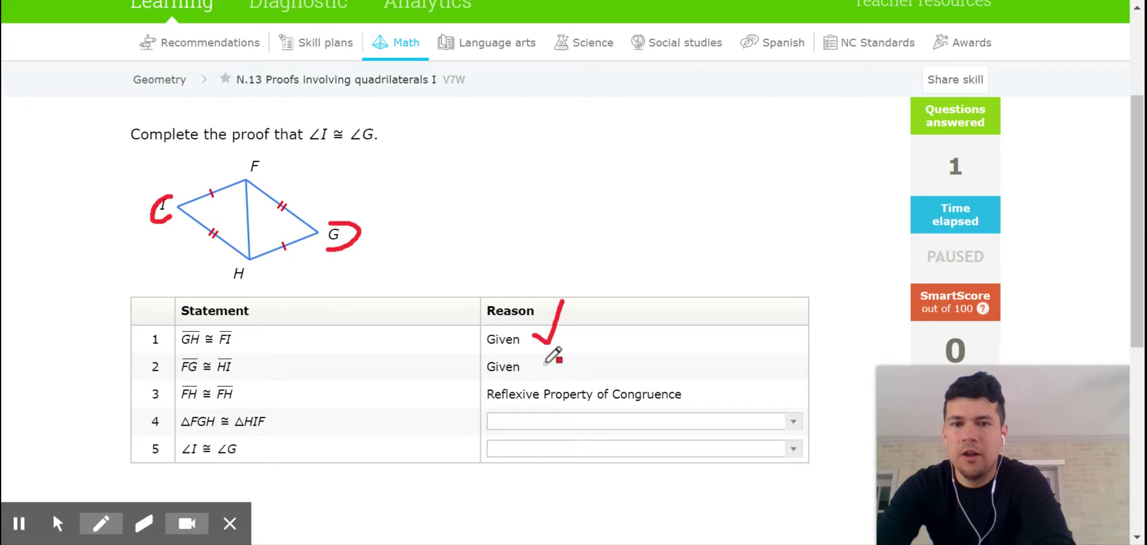
drag(545, 358, 566, 338)
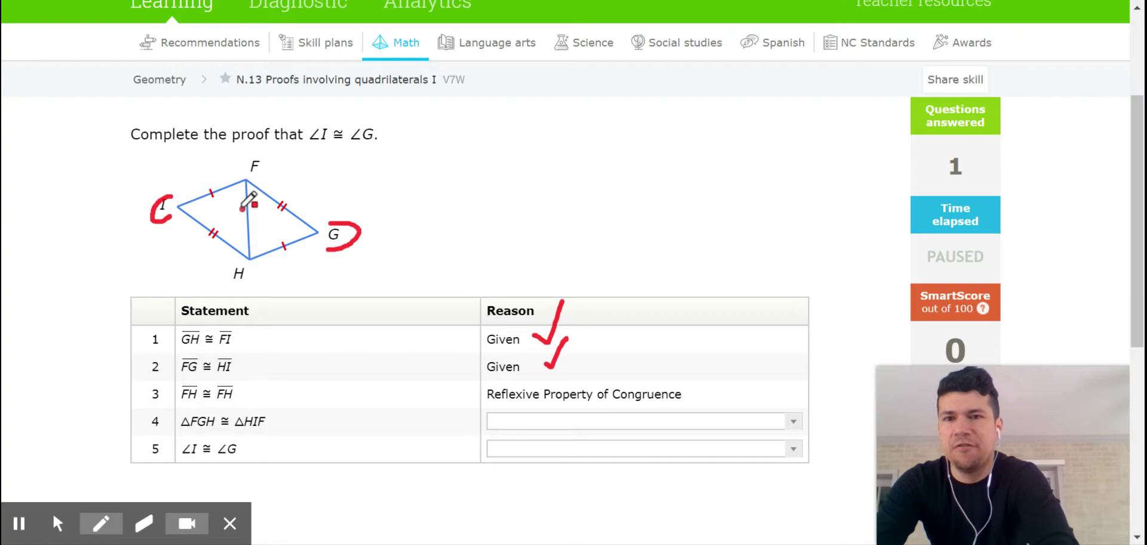
mouse_move(241, 206)
mouse_down()
mouse_move(255, 206)
mouse_move(256, 226)
mouse_up()
click(365, 255)
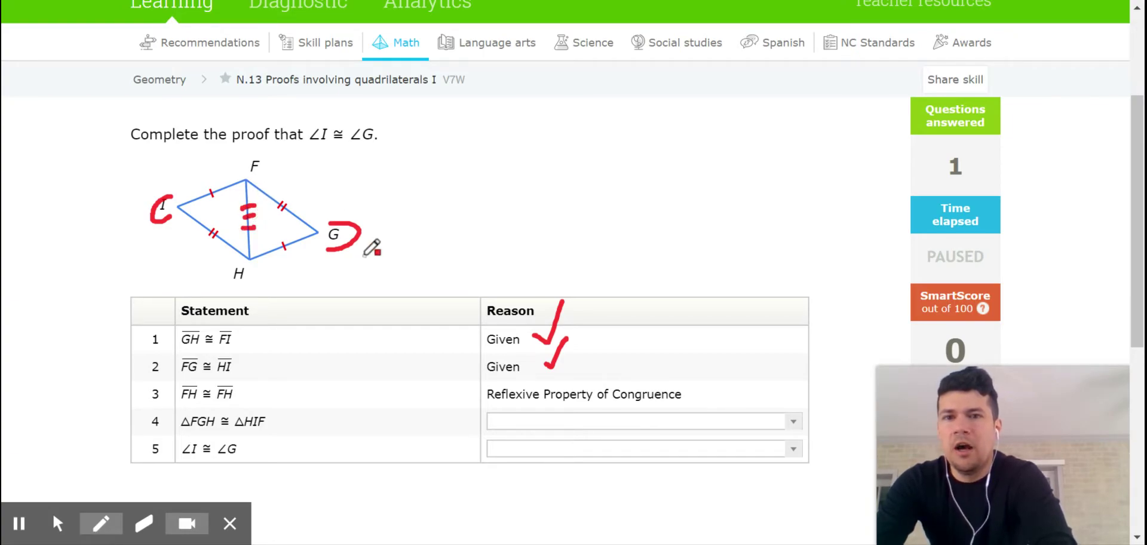
Finish row 2's check mark, then tick row 3's reflexive reason and row 4's congruence statement.
drag(546, 362, 566, 338)
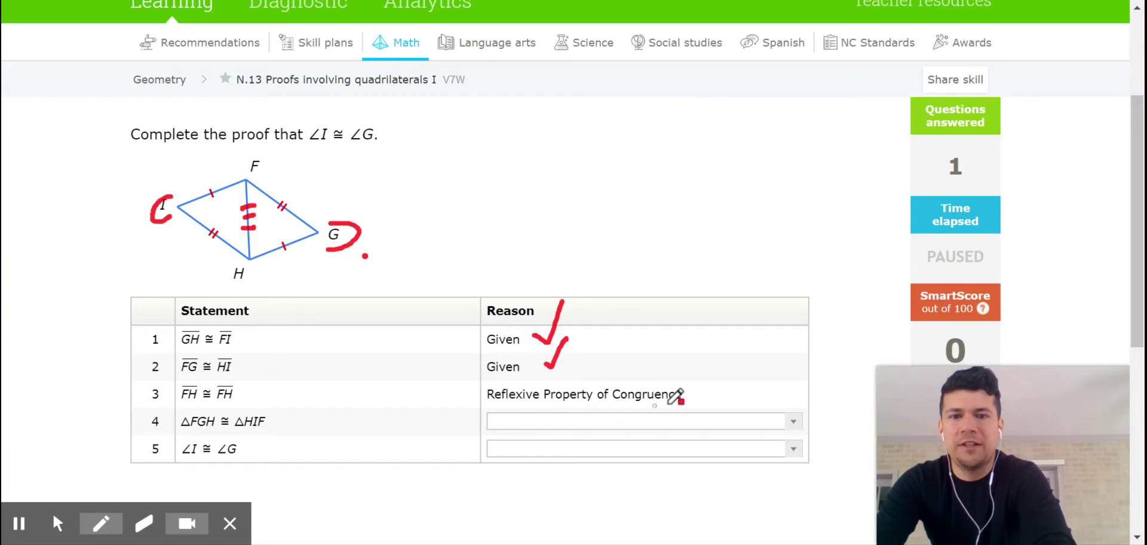
mouse_move(691, 391)
mouse_down()
mouse_move(695, 400)
mouse_move(705, 377)
mouse_up()
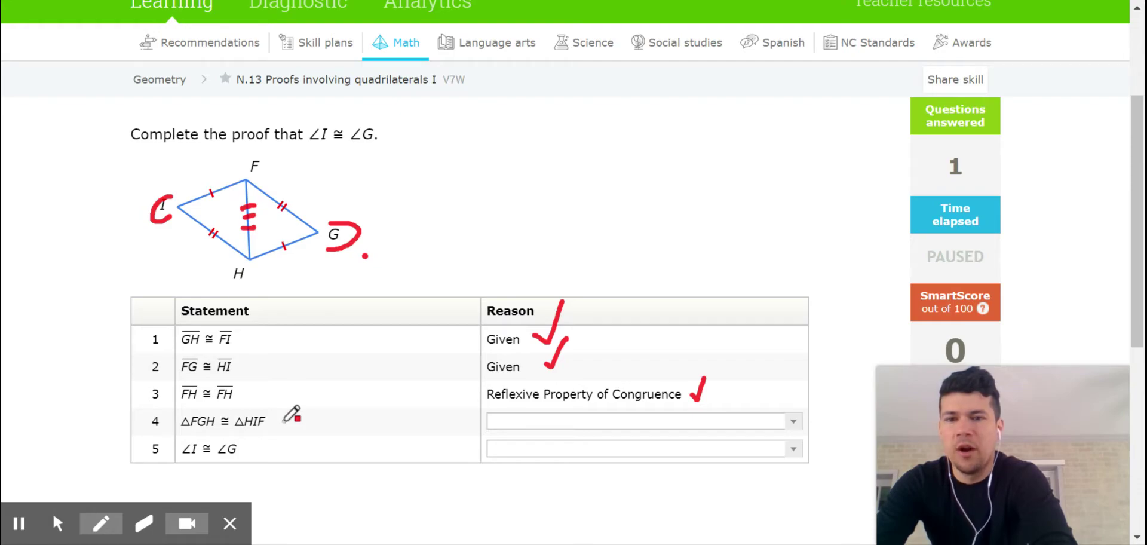
drag(285, 420, 309, 393)
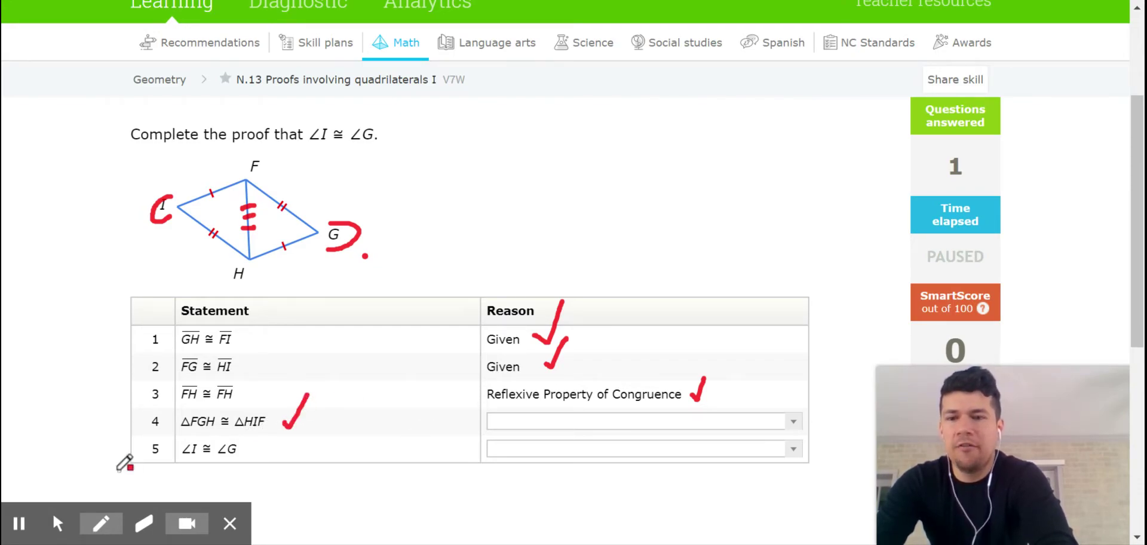
Choose SSS as row 4's reason and CPCTC as row 5's reason.
click(57, 524)
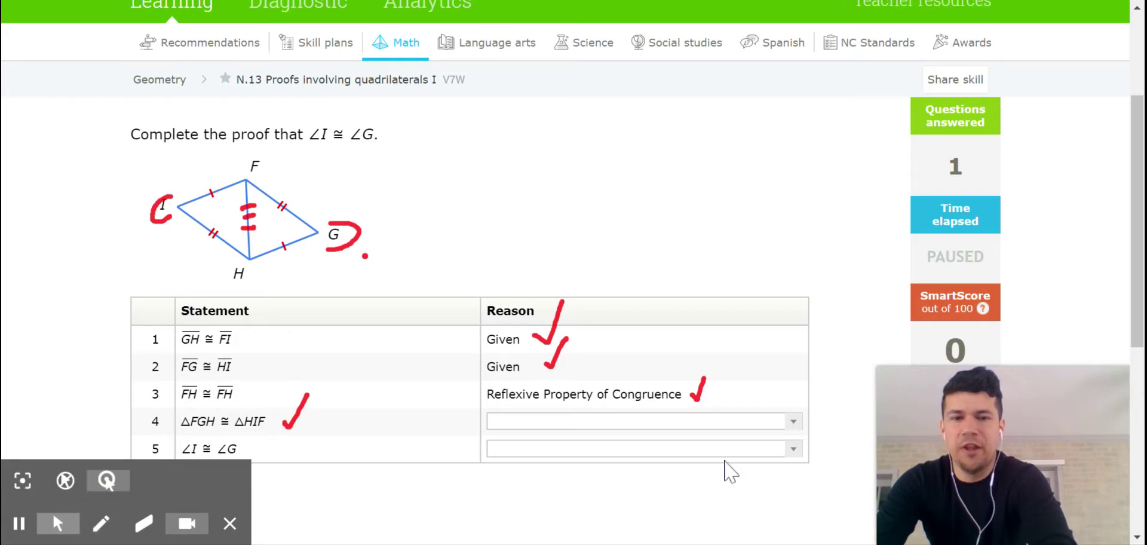
click(792, 424)
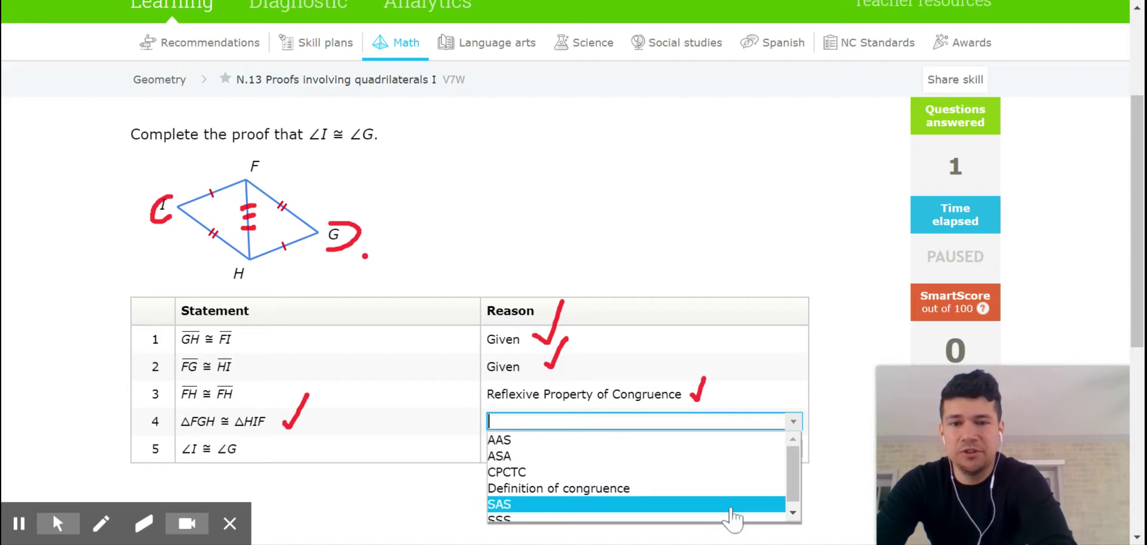
click(711, 517)
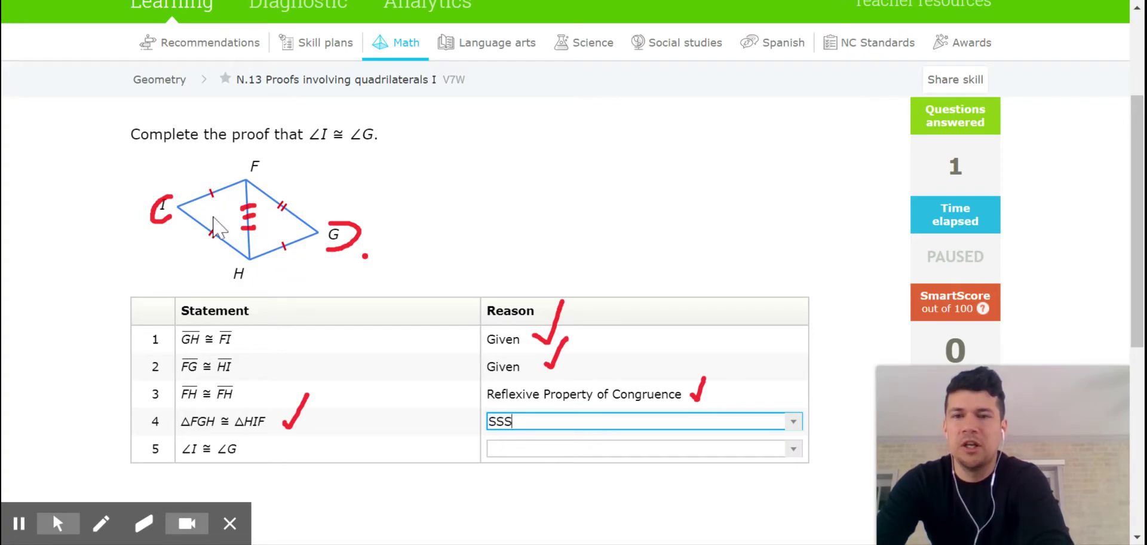
click(793, 449)
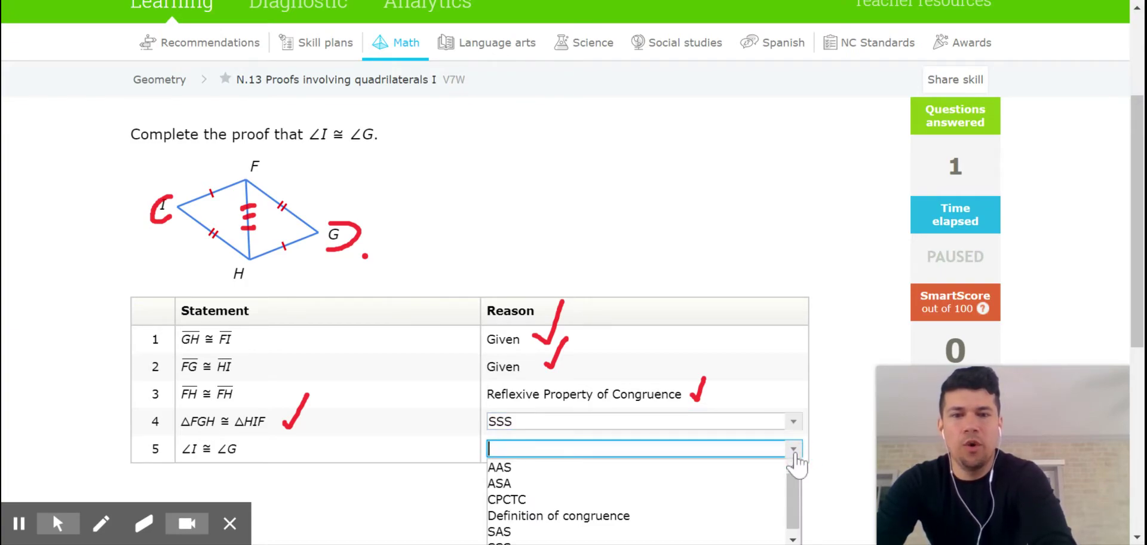
click(746, 500)
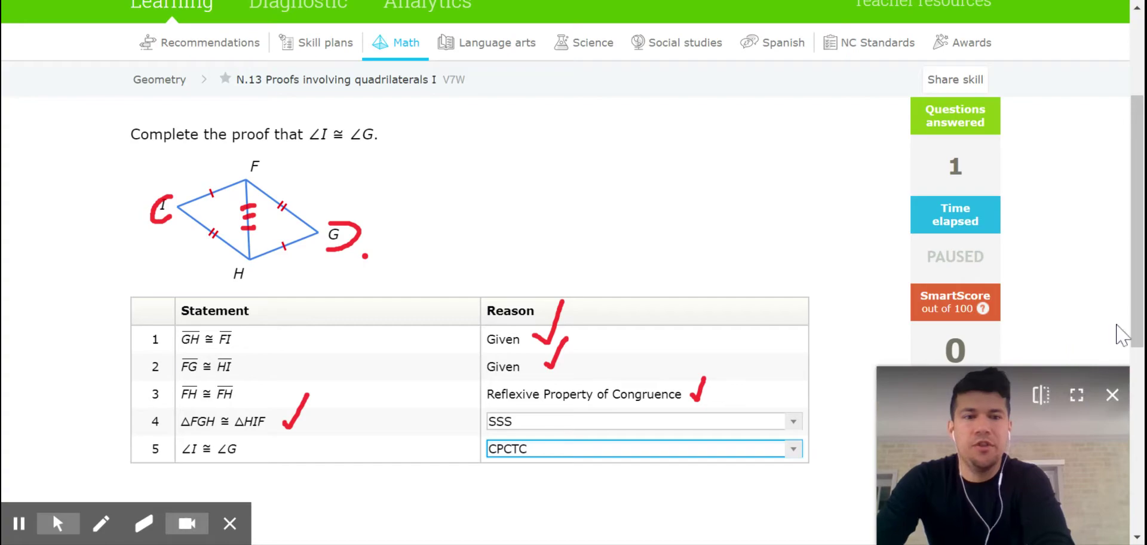
Submit the completed proof.
scroll(1131, 315, down, 2)
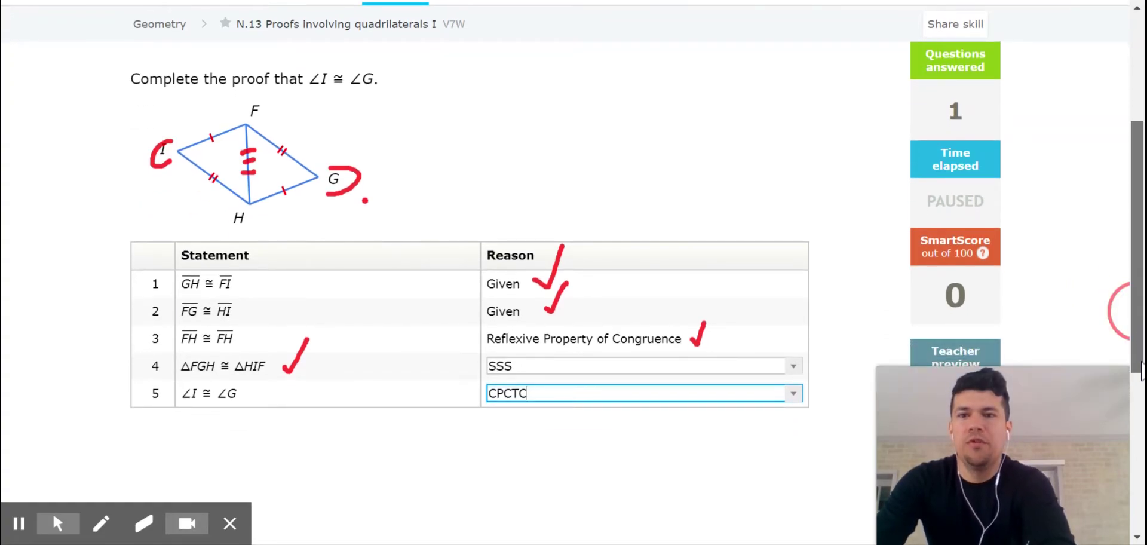
scroll(1131, 311, down, 1)
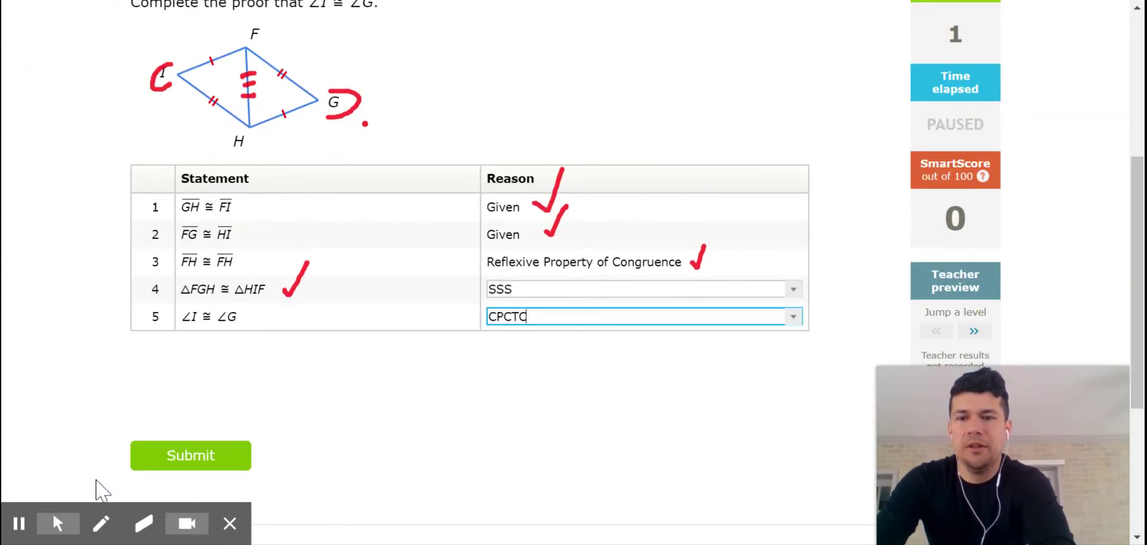
click(179, 472)
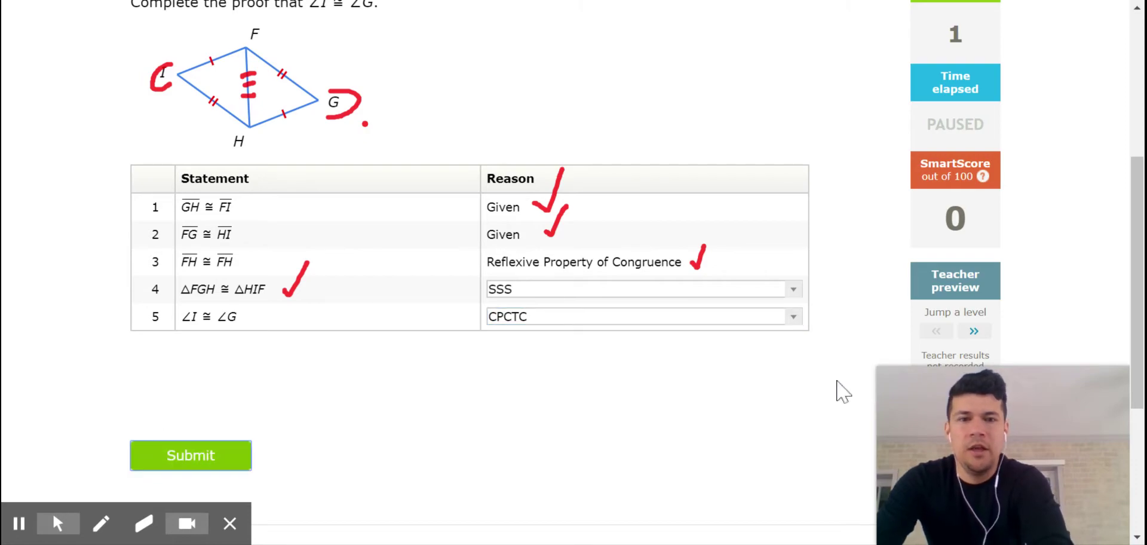
Jump ahead three levels with the Teacher preview » button until SmartScore reads 82.
scroll(1138, 285, down, 4)
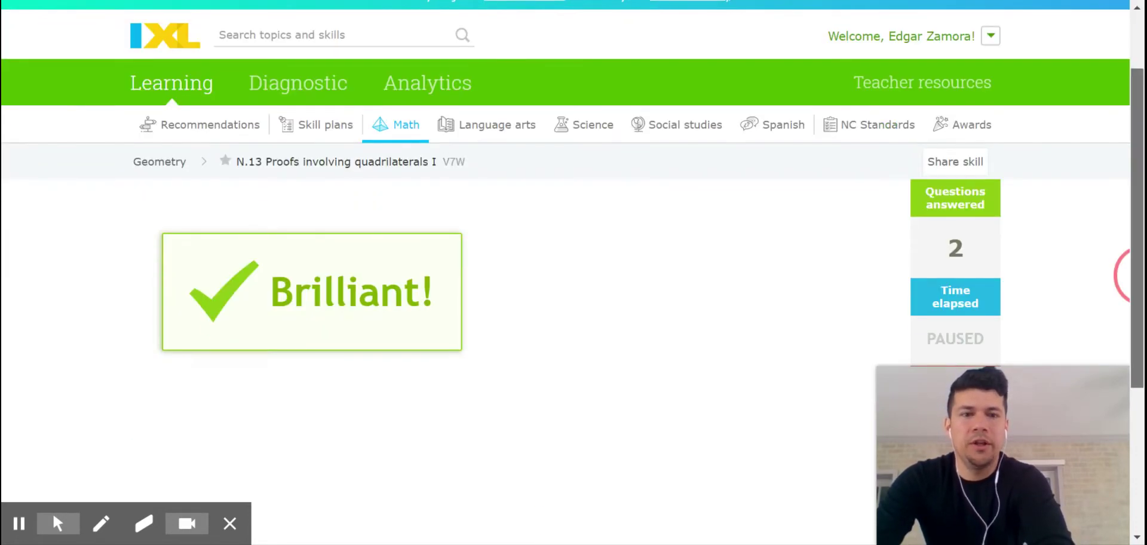
scroll(1138, 285, down, 1)
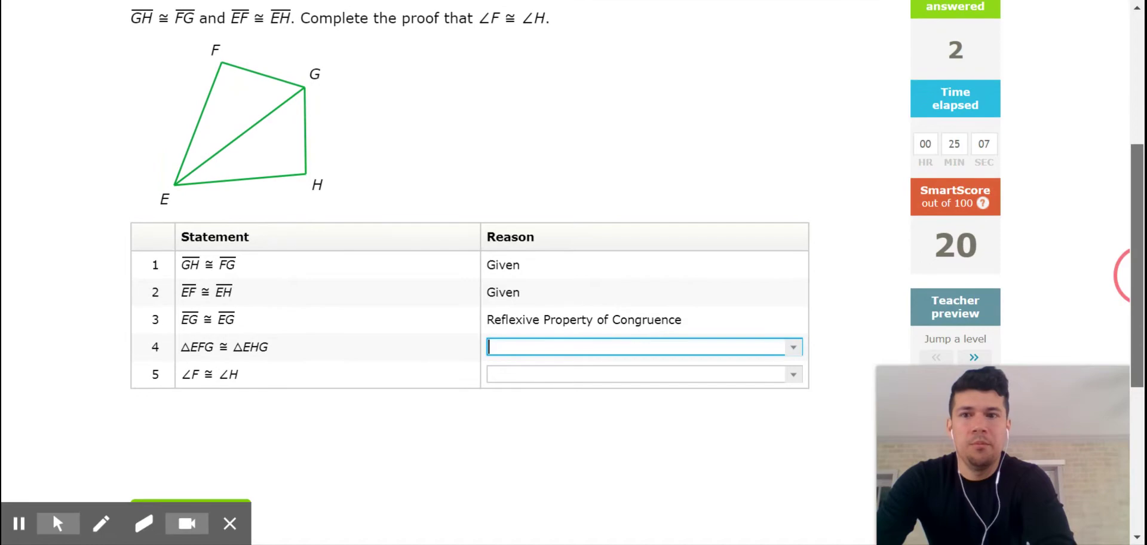
scroll(636, 251, down, 1)
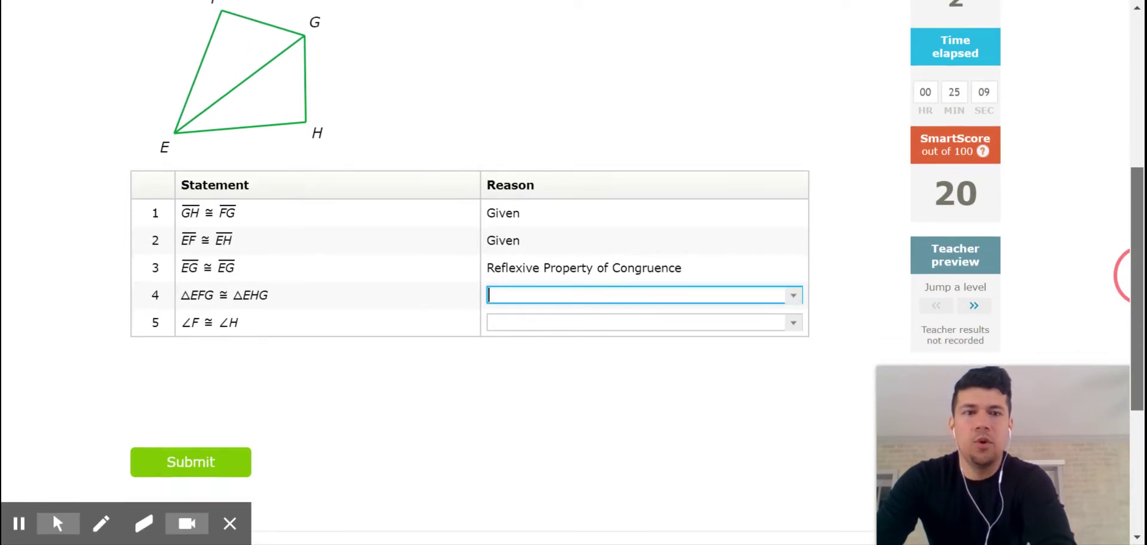
scroll(1031, 385, down, 1)
click(973, 241)
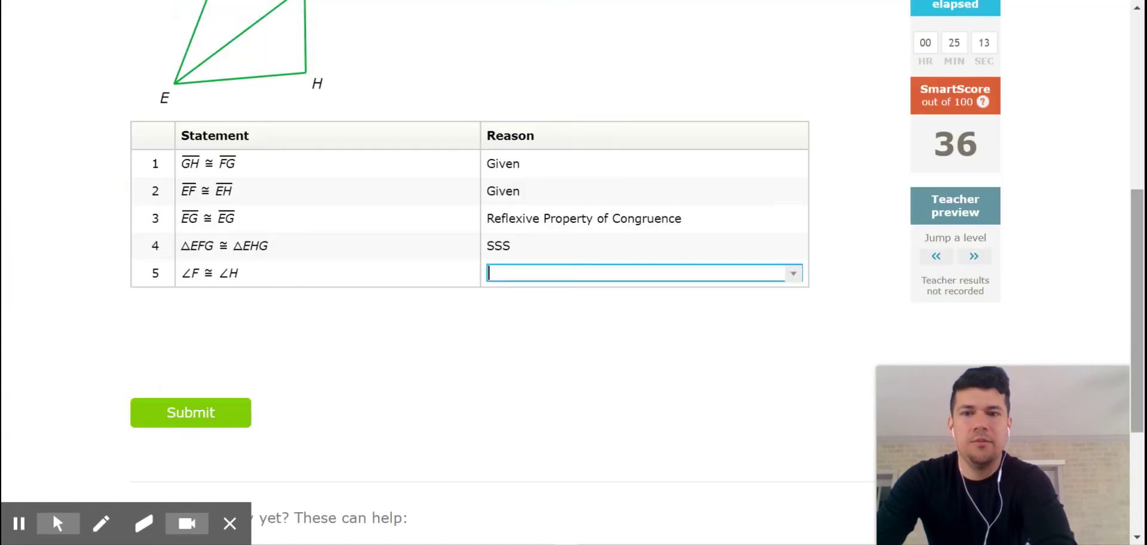
scroll(1138, 236, up, 3)
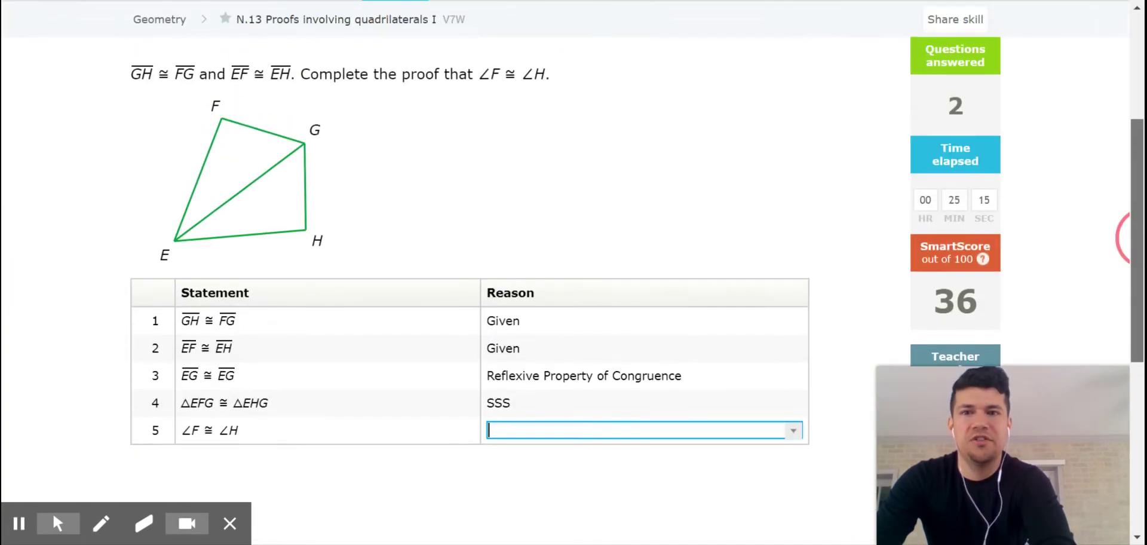
scroll(574, 269, down, 1)
scroll(573, 269, down, 2)
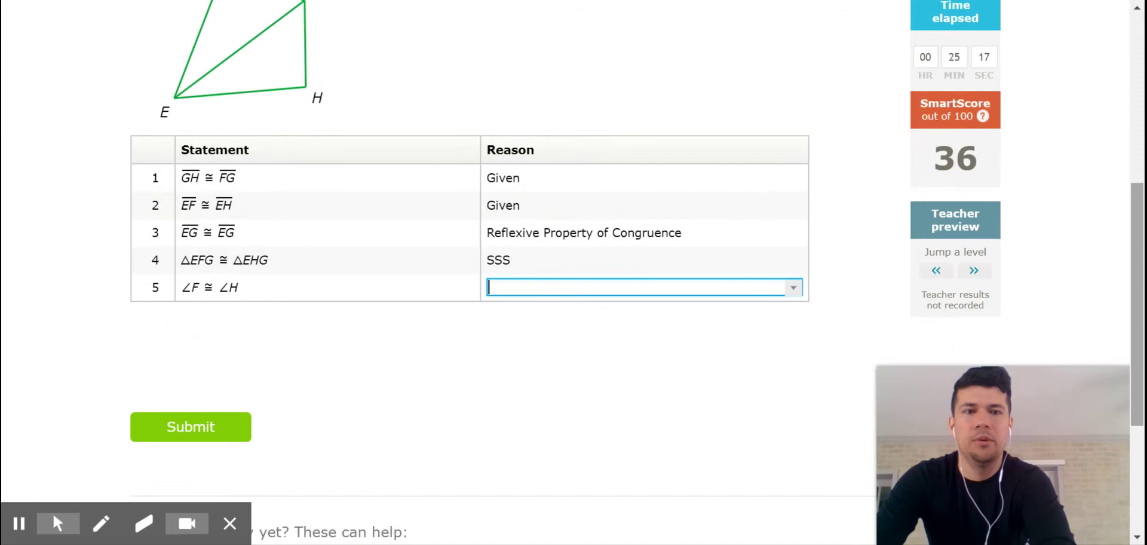
click(974, 270)
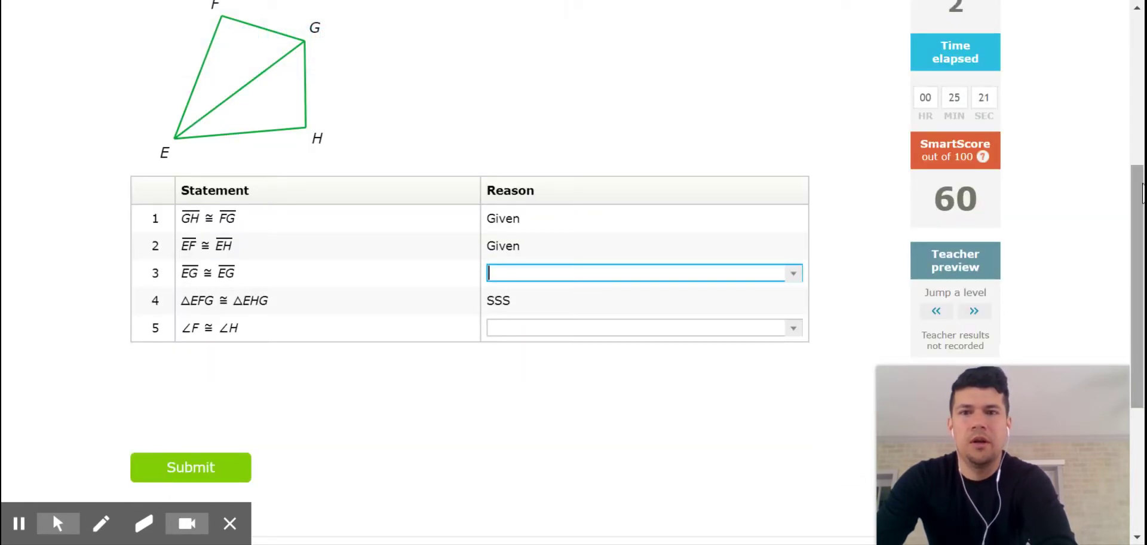
mouse_move(1141, 203)
mouse_down()
mouse_move(1142, 171)
mouse_move(1142, 221)
mouse_up()
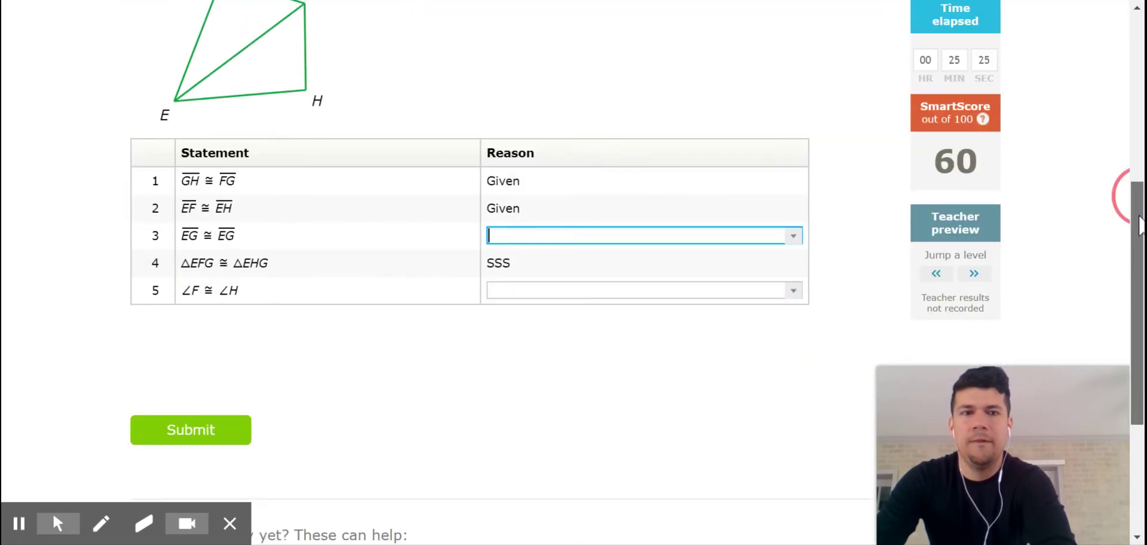
click(980, 266)
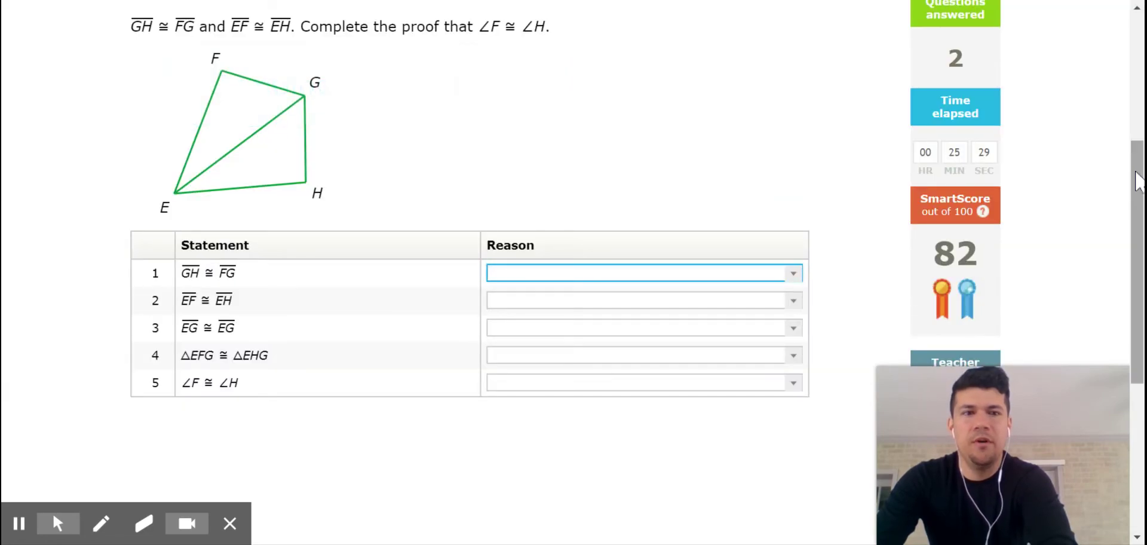
drag(1138, 179, 1143, 169)
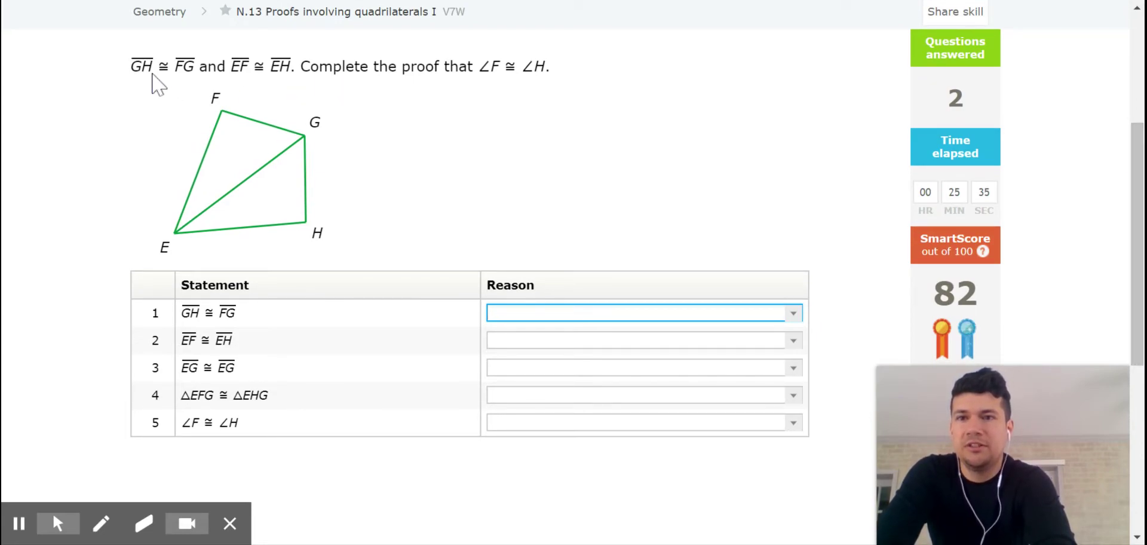
Draw matching single red ticks on sides GH and FG.
click(101, 523)
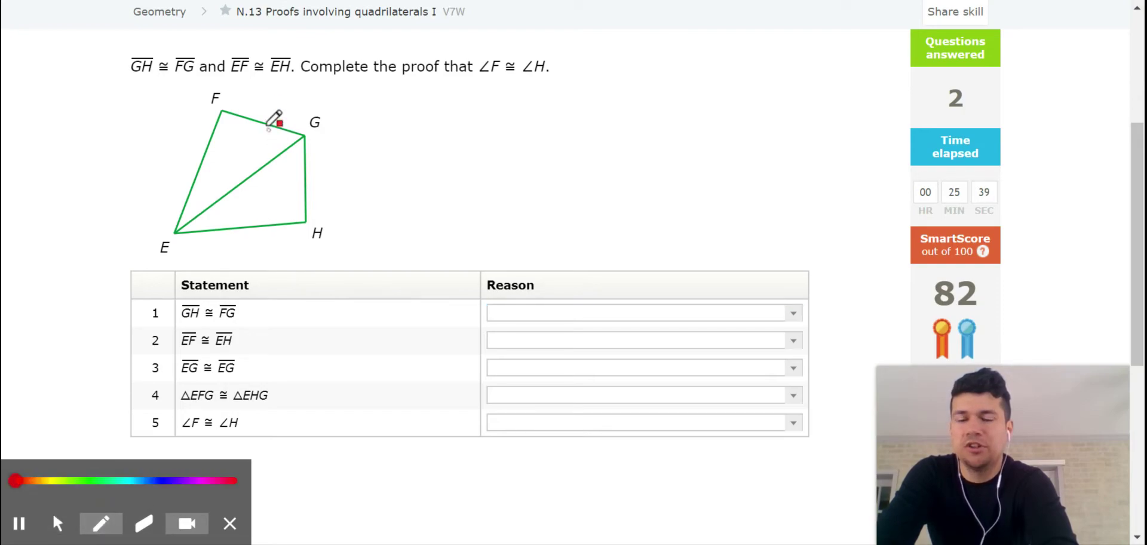
drag(298, 186, 319, 183)
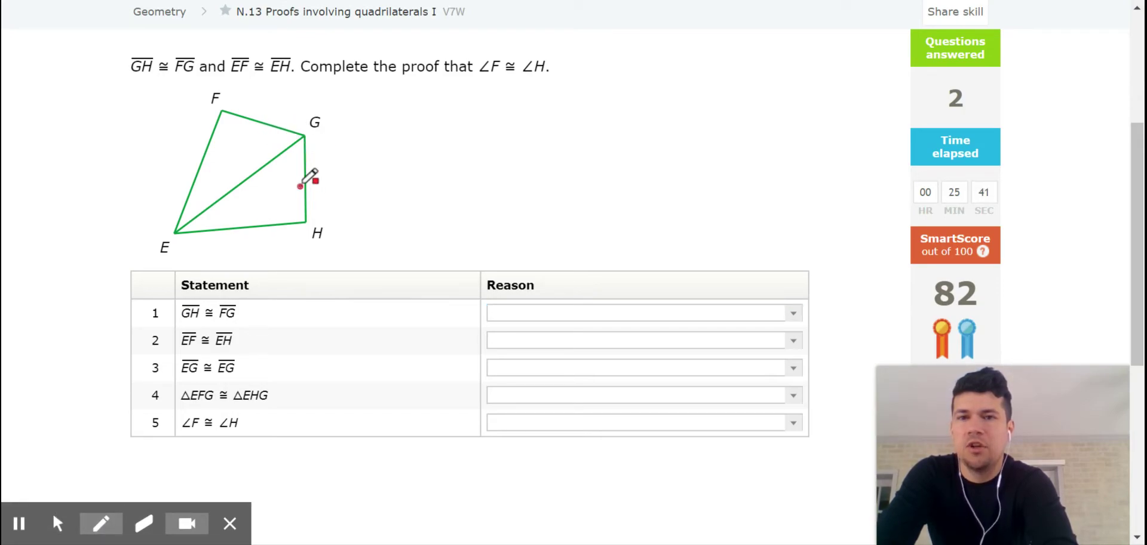
drag(257, 131, 259, 117)
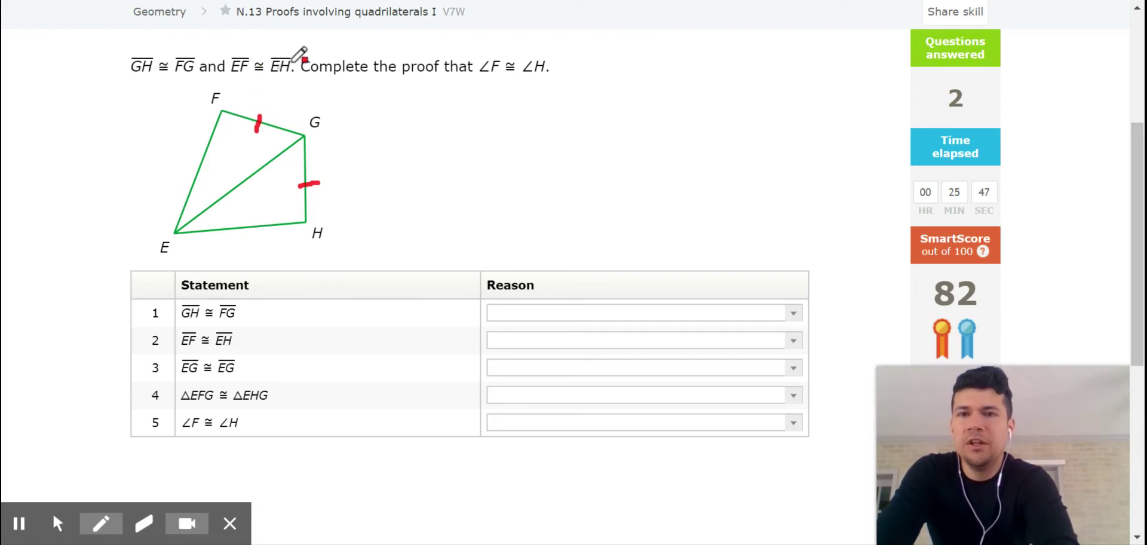
Draw double ticks on sides EF and EH and dot points near F and H.
drag(193, 168, 210, 165)
click(253, 235)
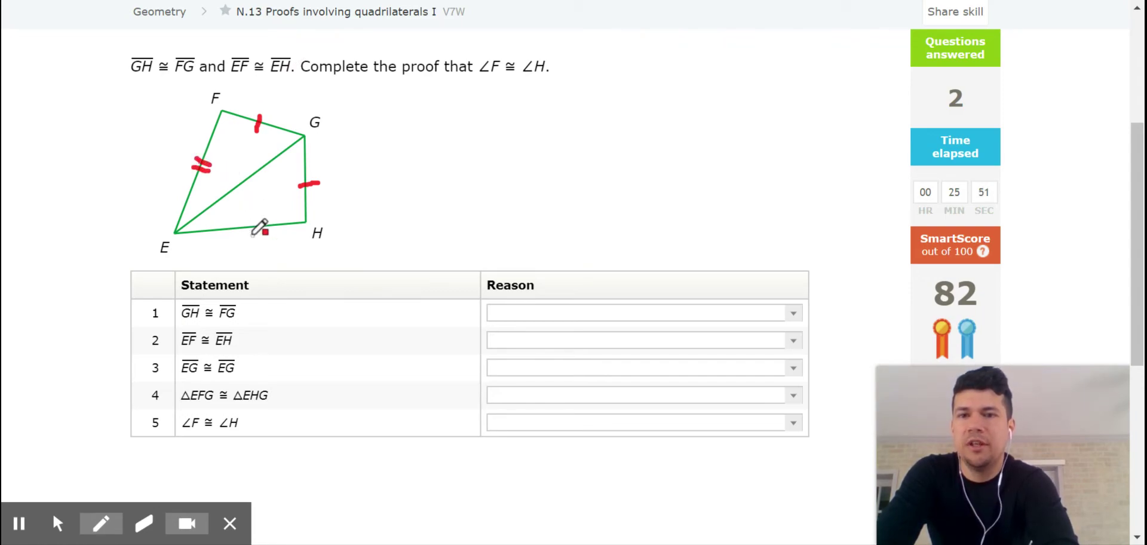
drag(253, 222, 264, 242)
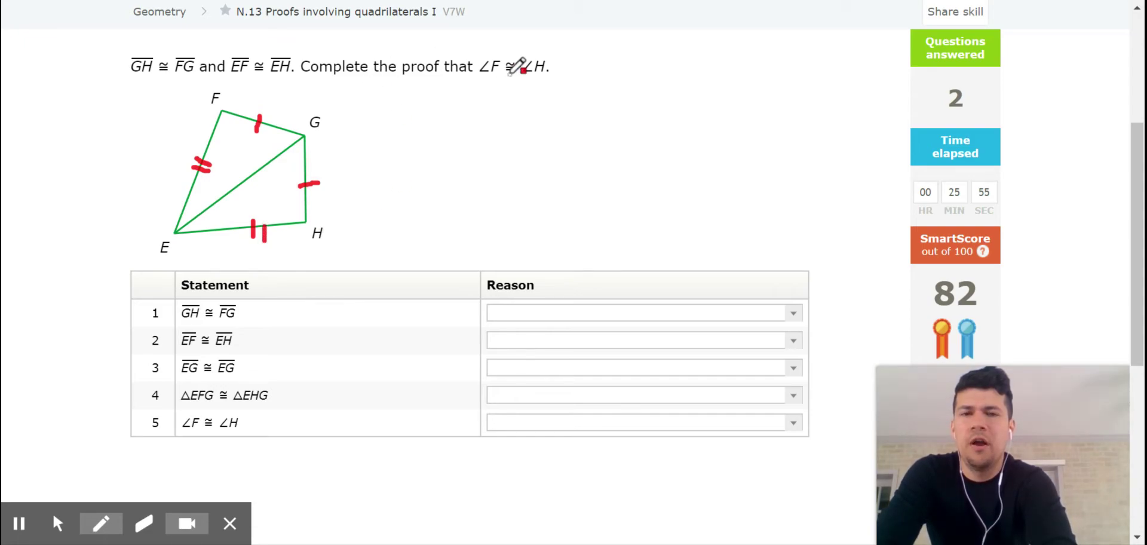
click(217, 80)
click(336, 253)
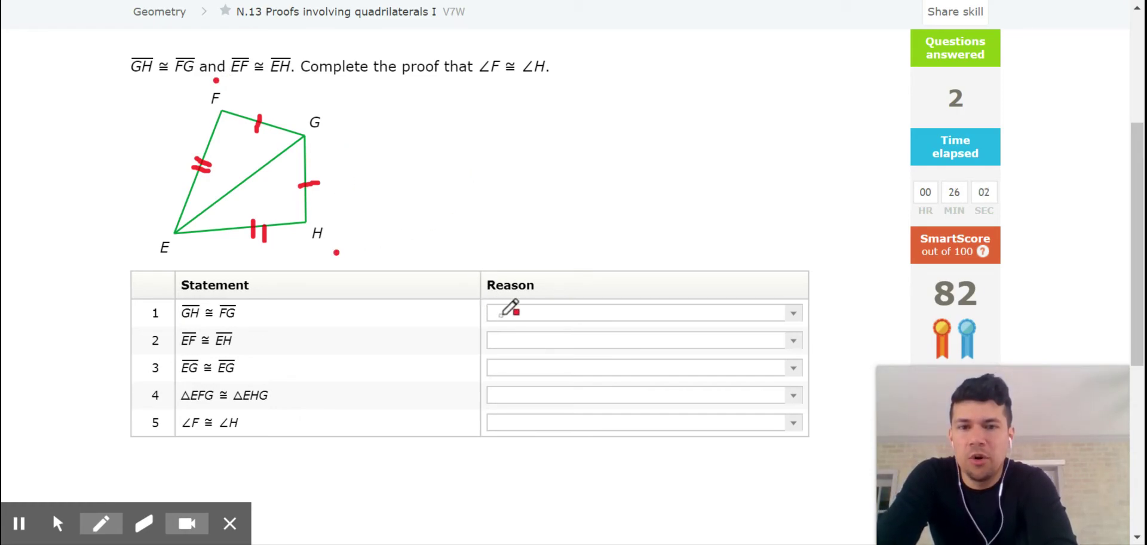
click(57, 523)
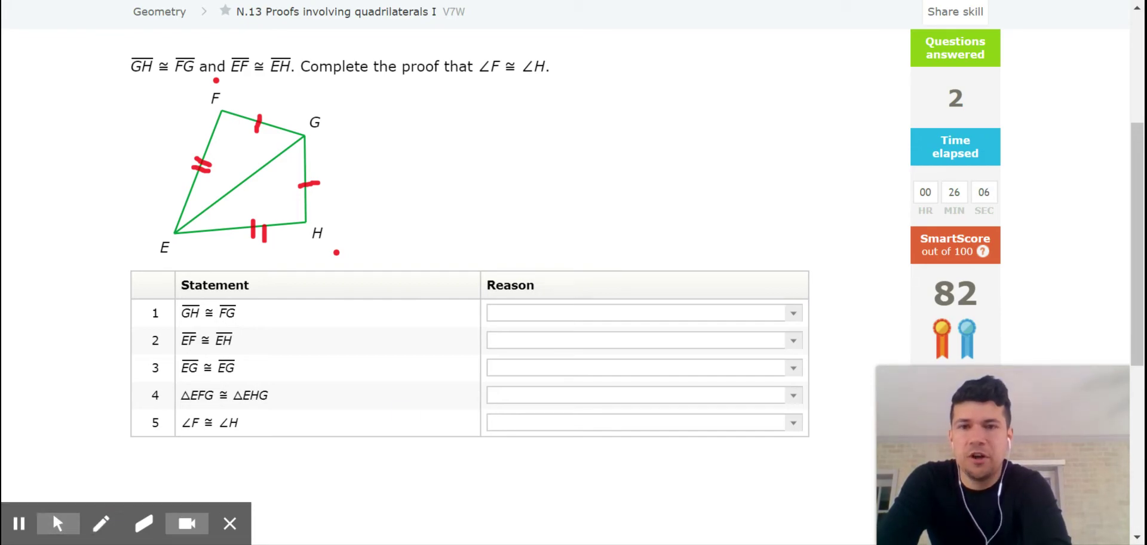
Set Given as the reason for both GH ≅ FG and EF ≅ EH.
click(793, 313)
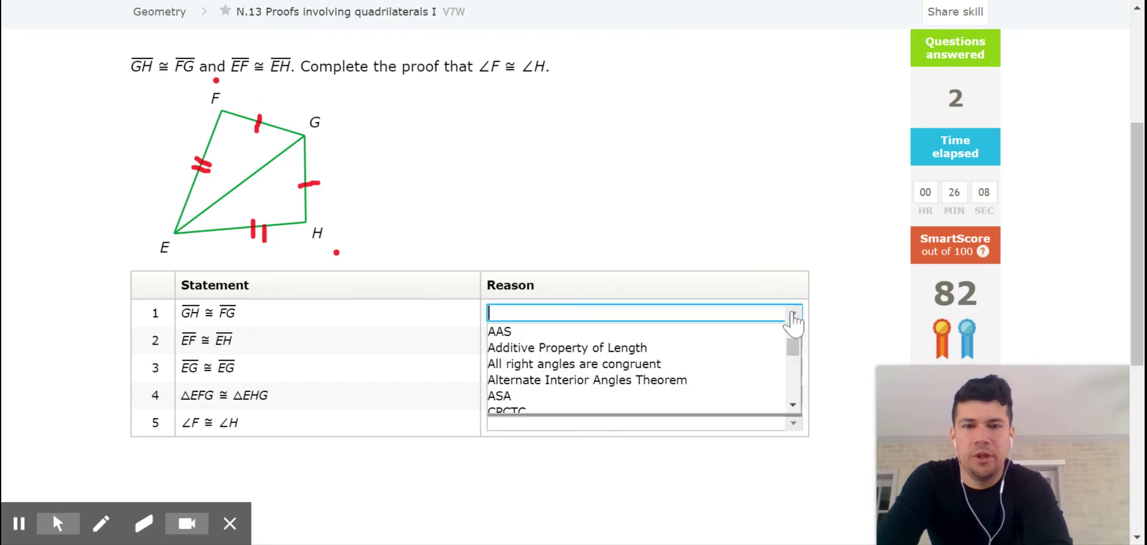
drag(792, 346, 794, 383)
click(704, 344)
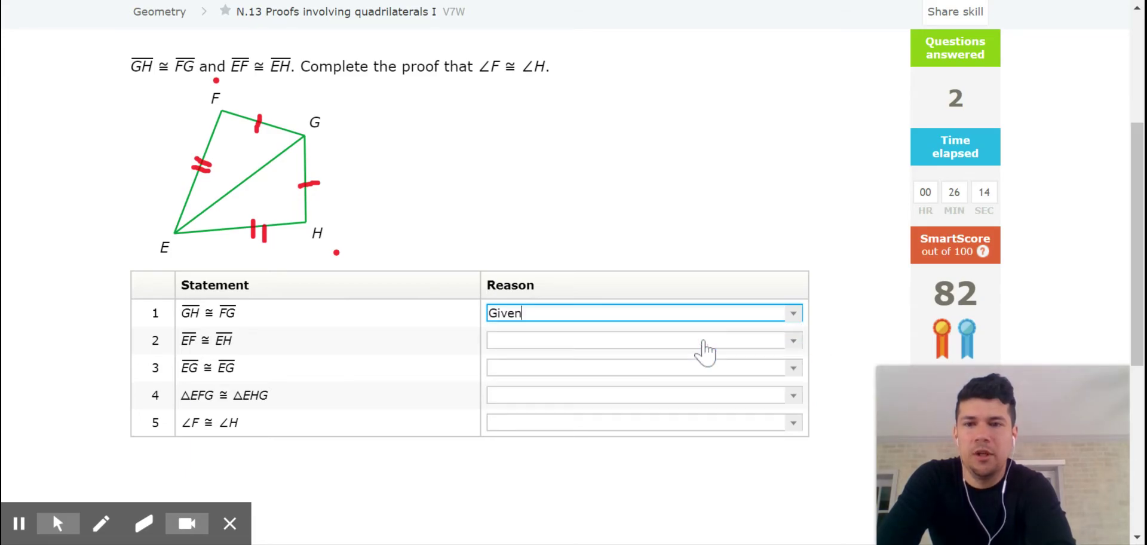
click(793, 342)
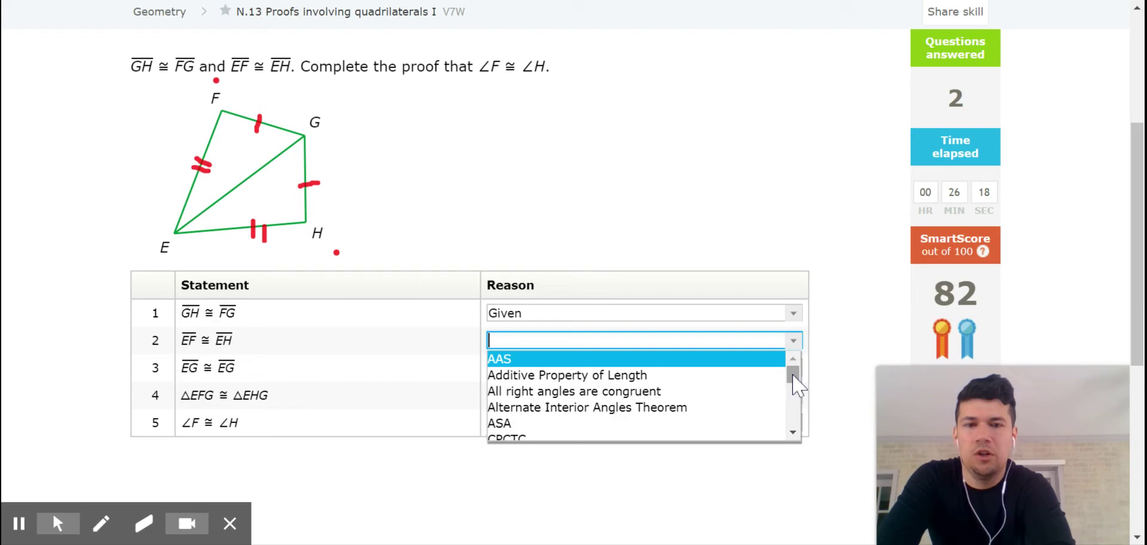
drag(793, 376, 793, 399)
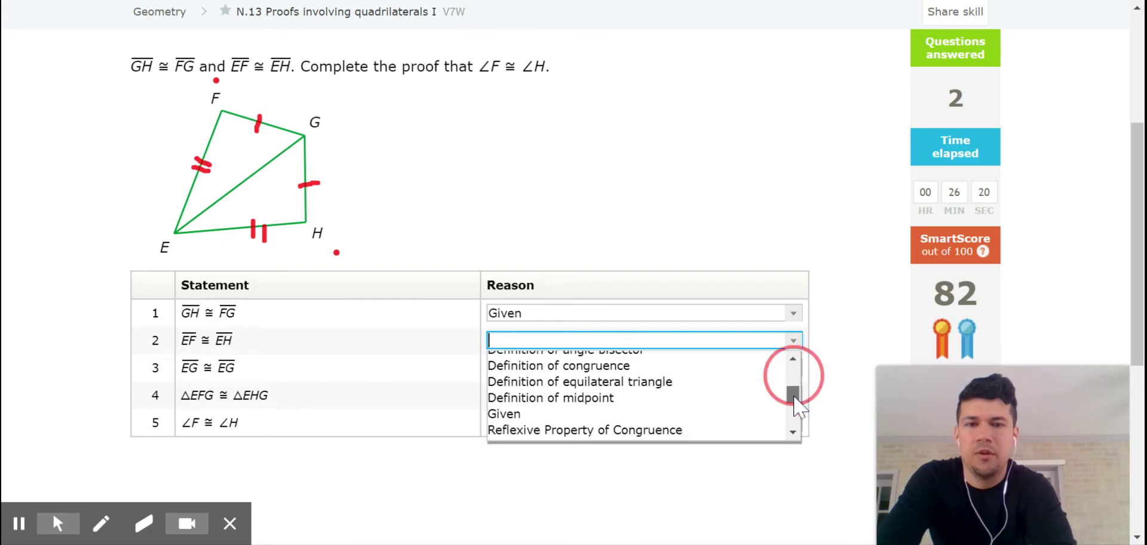
click(721, 417)
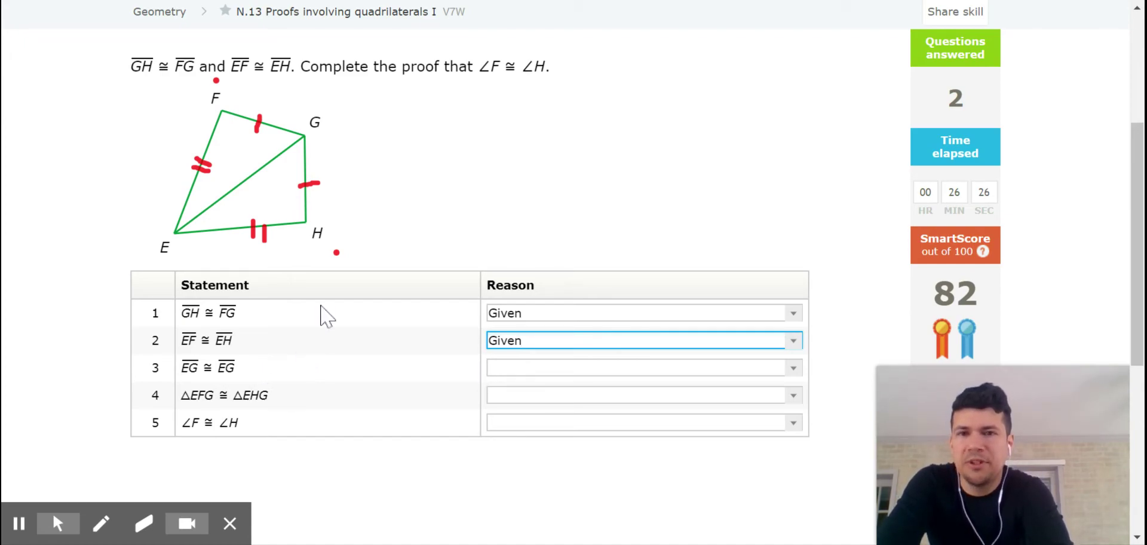
Draw triple red hash marks across the shared diagonal EG.
click(110, 529)
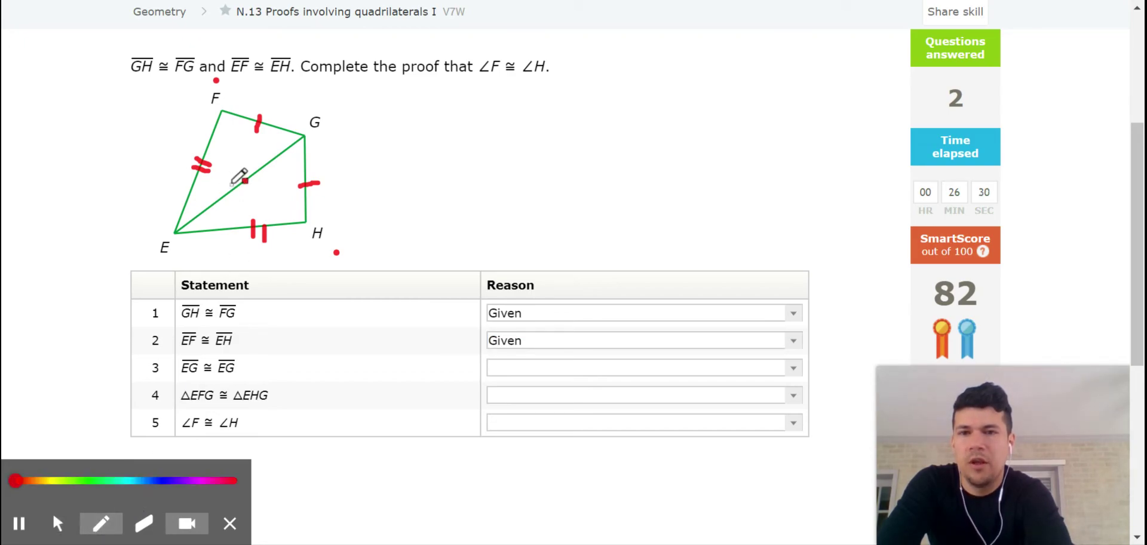
drag(233, 192, 250, 173)
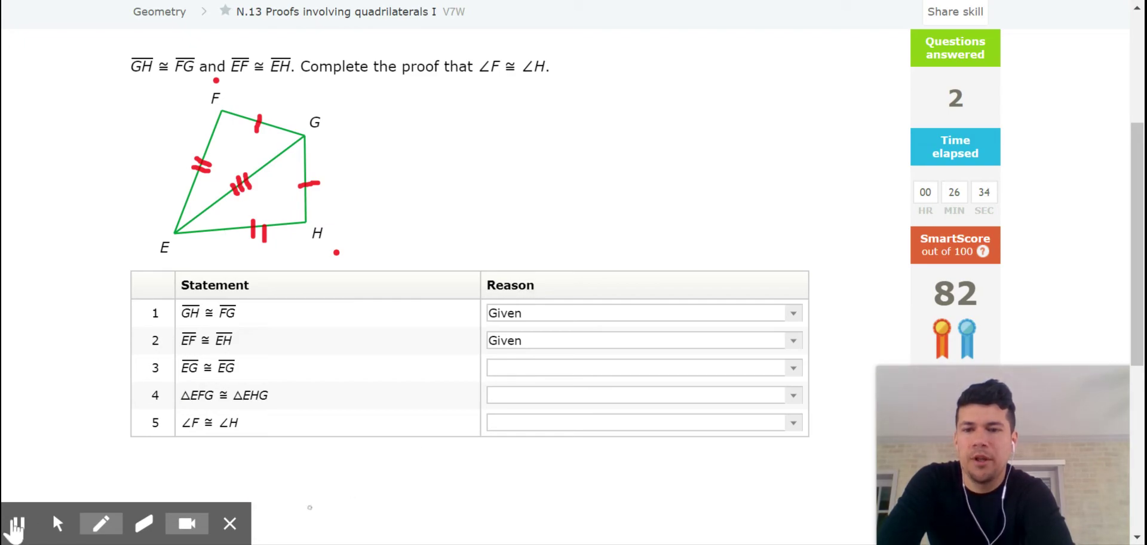
click(54, 524)
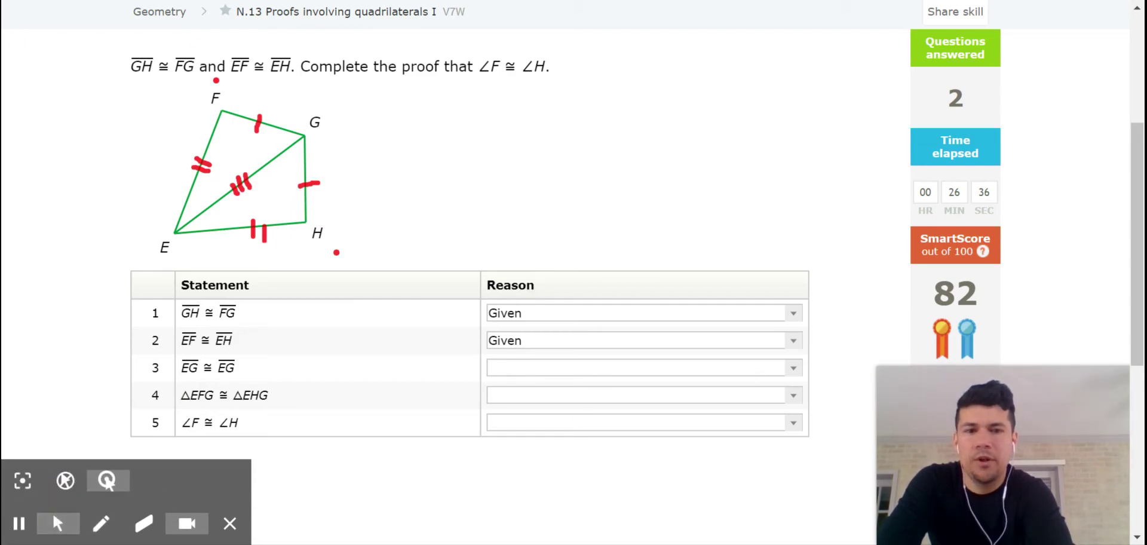
Choose Reflexive Property of Congruence as statement 3's reason.
click(794, 369)
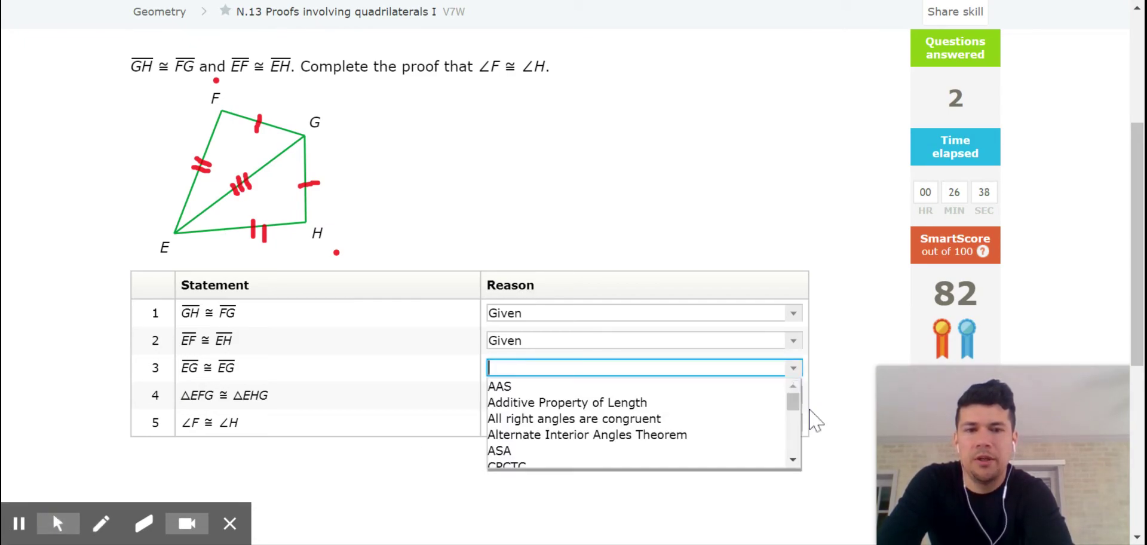
drag(795, 403, 797, 440)
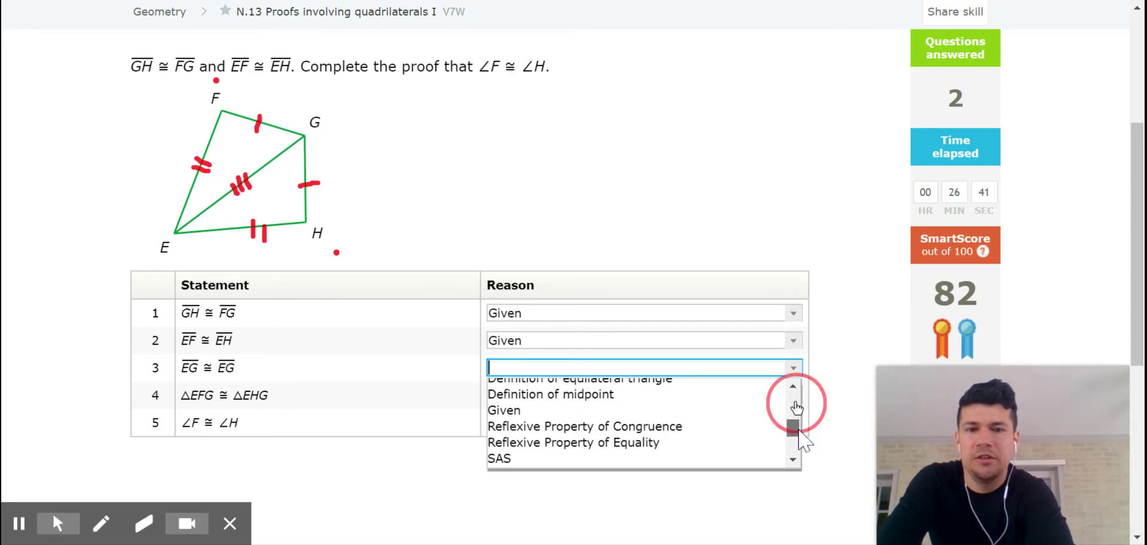
click(729, 427)
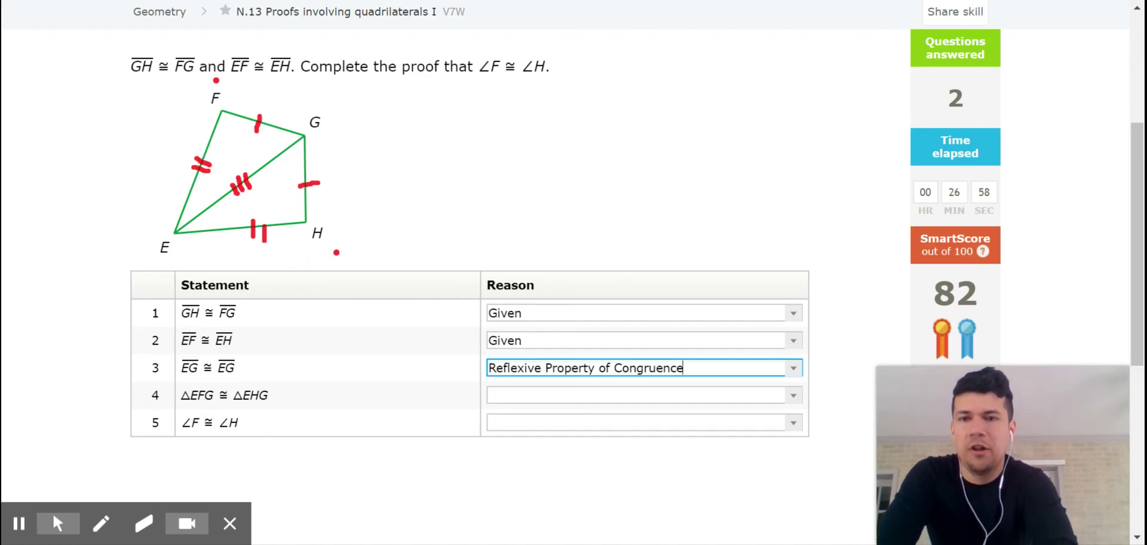
Choose SSS for statement 4 and CPCTC for statement 5.
click(793, 396)
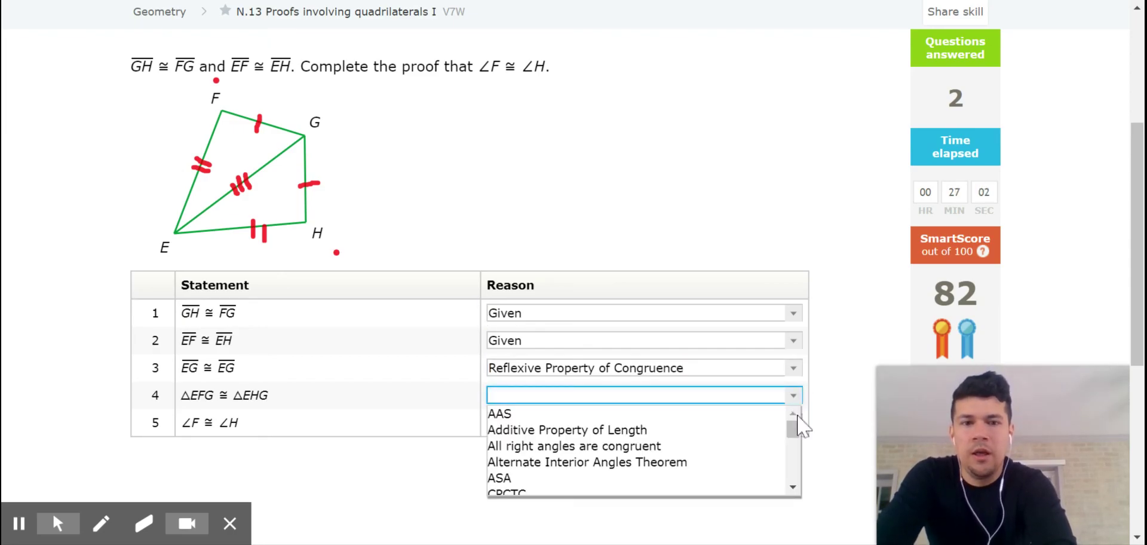
drag(795, 428, 802, 470)
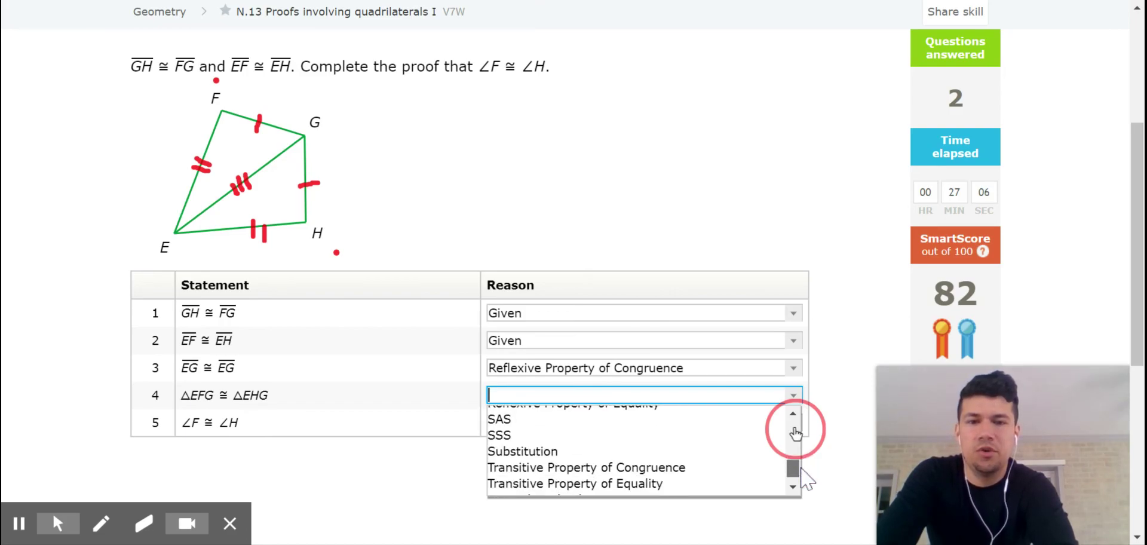
click(691, 439)
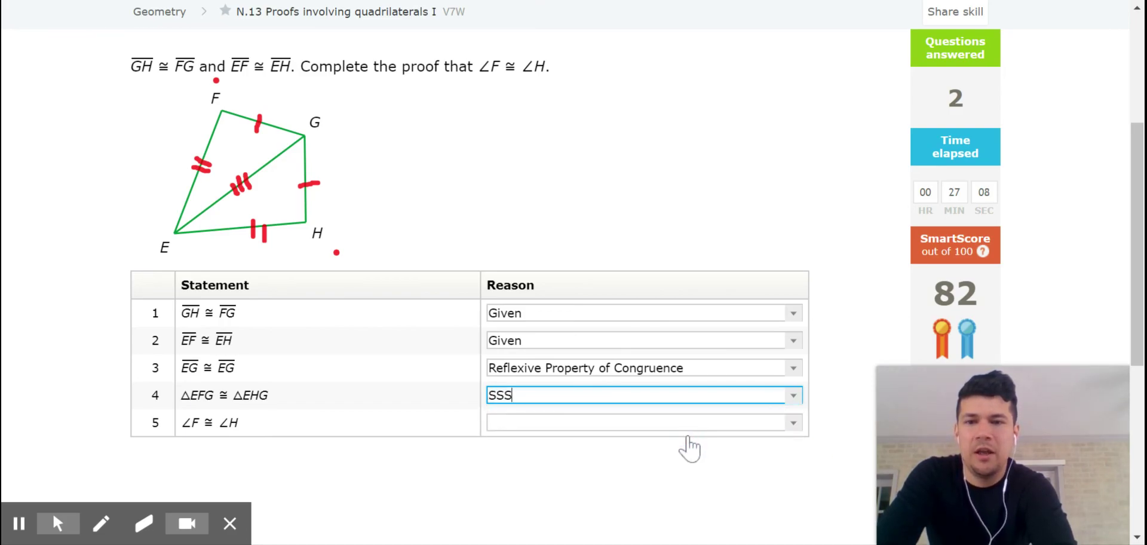
click(793, 424)
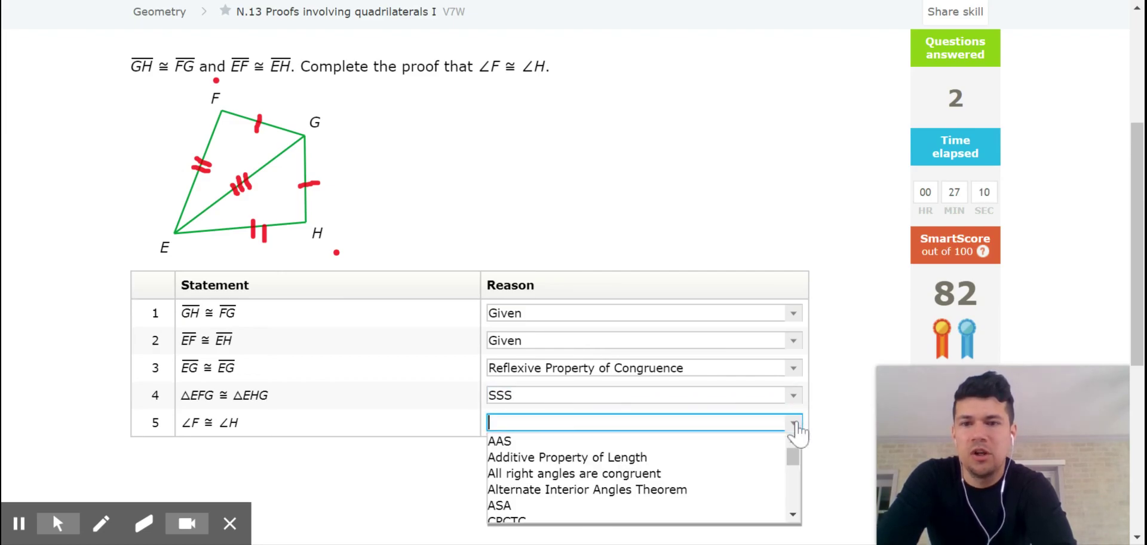
click(682, 519)
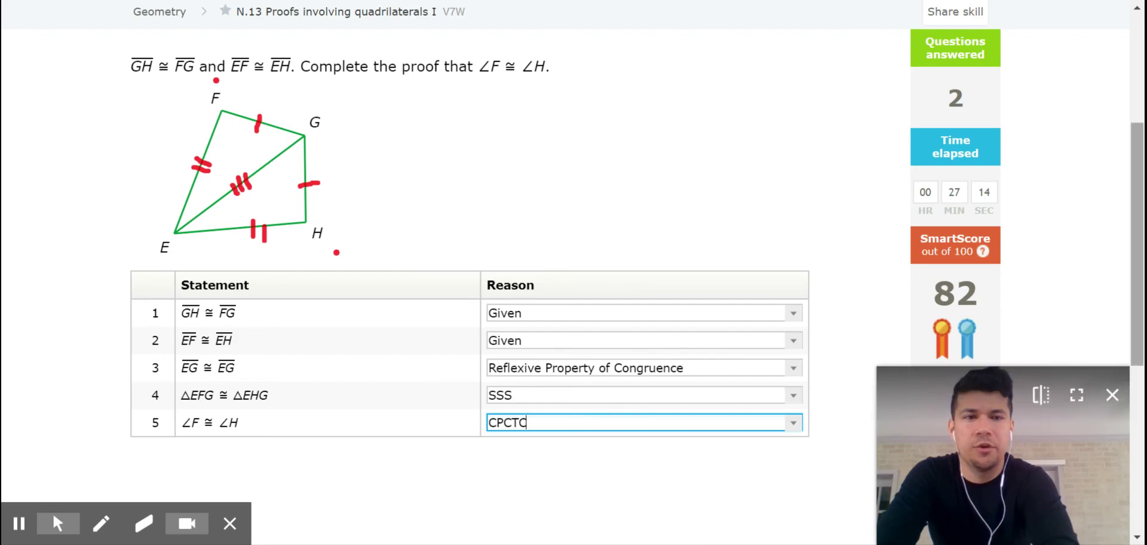
scroll(573, 269, down, 3)
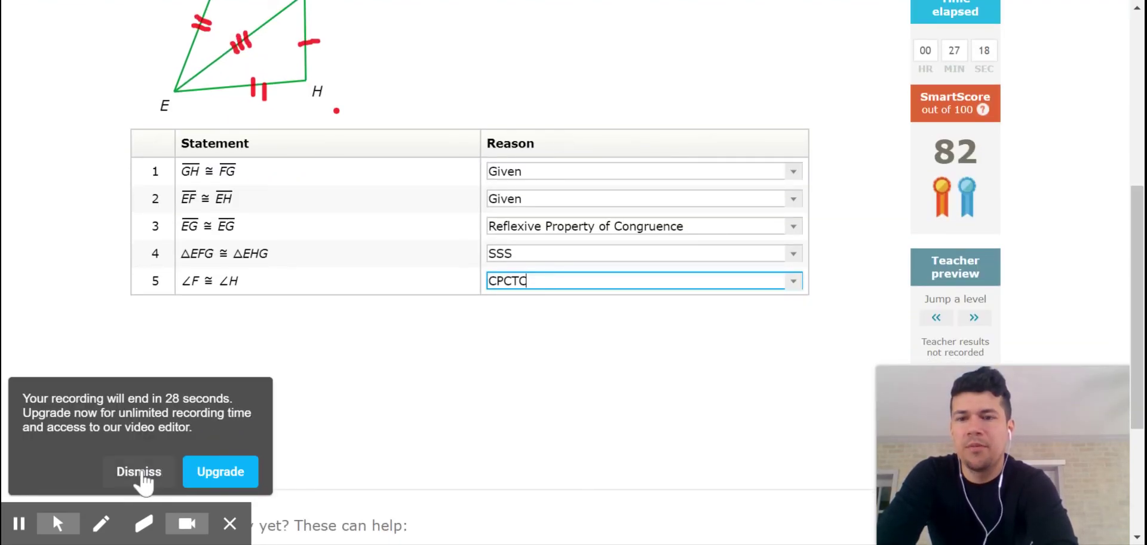
Dismiss the recording notice and submit the ∠F ≅ ∠H proof, raising SmartScore to 86.
click(141, 472)
click(225, 424)
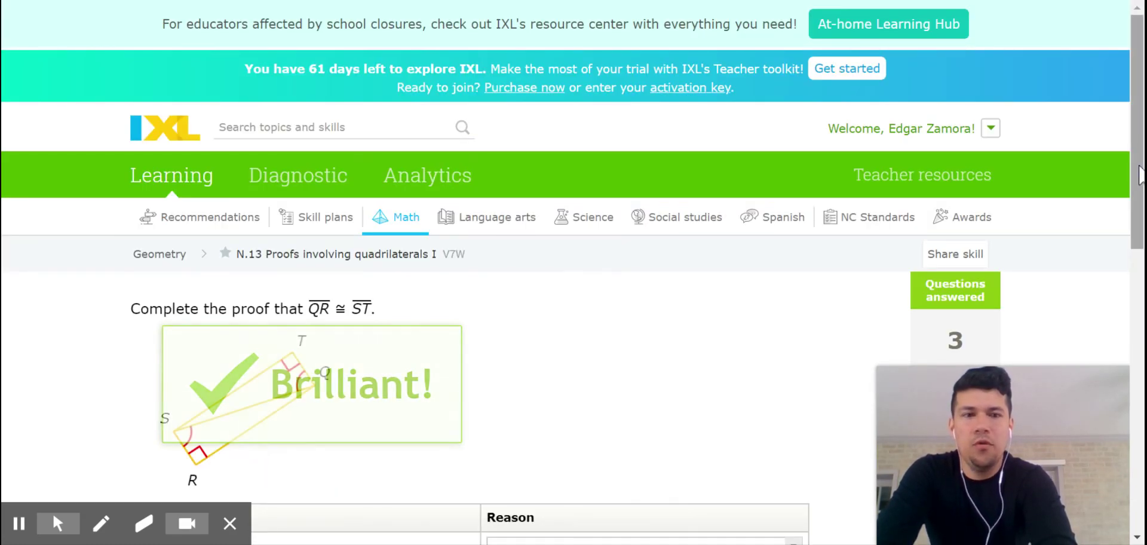
drag(1138, 170, 1138, 263)
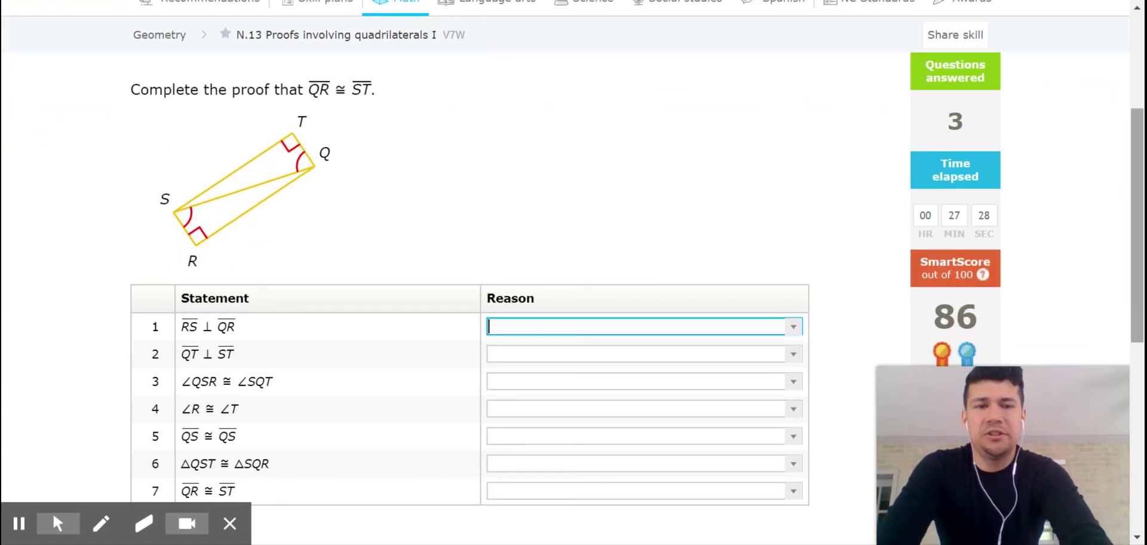